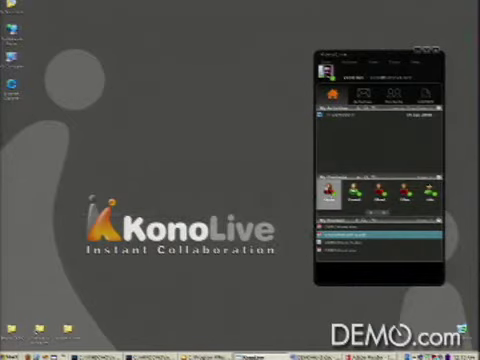
Step: Open the shared collaboration welcome Word document from My Documents
{"action": "double_click", "coordinate": [360, 236]}
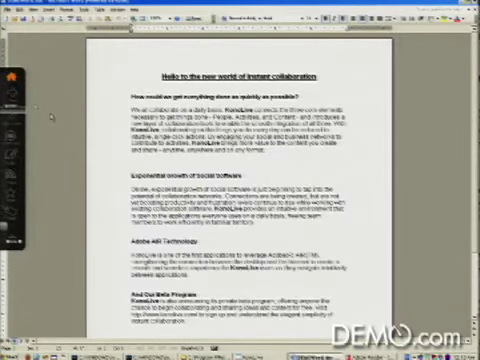
Step: Bring up KonoLive's Start Activity panel from the sidebar review icon
{"action": "left_click", "coordinate": [14, 92]}
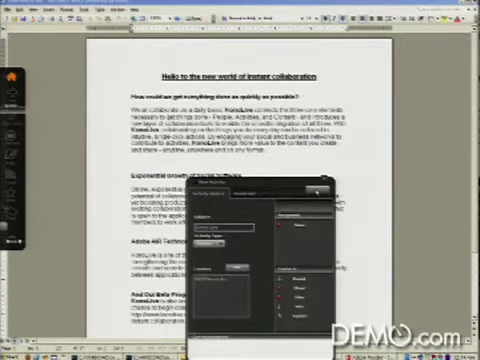
Step: Send off the document review with its added participant and close the setup
{"action": "key", "text": "Escape"}
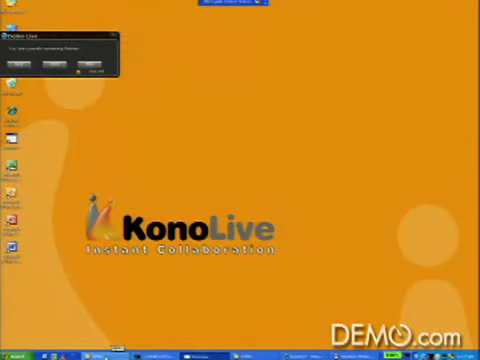
Step: Open the document shared for review from the reviewer's notification
{"action": "left_click", "coordinate": [118, 354]}
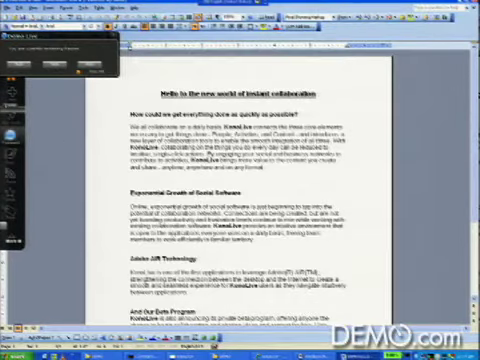
Step: Select the word 'new' in the title and attach a comment to it
{"action": "double_click", "coordinate": [208, 93]}
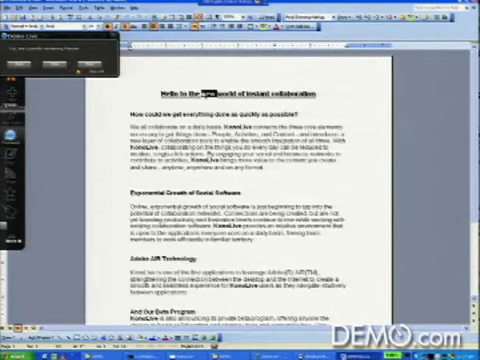
{"action": "key", "text": "Right"}
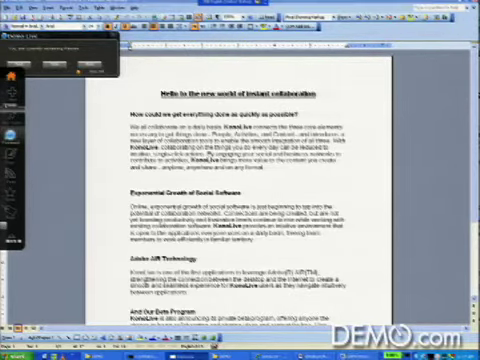
{"action": "left_click", "coordinate": [73, 45]}
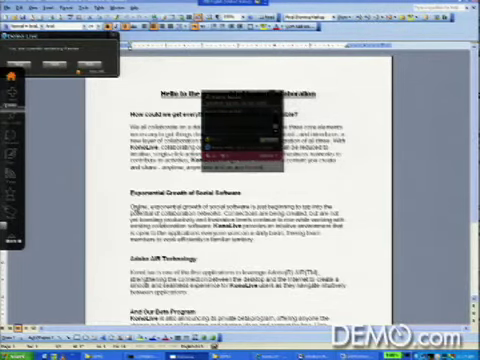
{"action": "scroll", "coordinate": [148, 208], "scroll_direction": "down", "scroll_amount": 3}
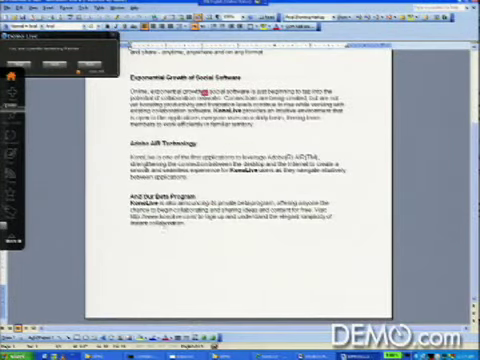
Step: Mark the And Our Beta Program paragraph lines and reopen the document
{"action": "left_click_drag", "start_coordinate": [133, 203], "coordinate": [205, 218]}
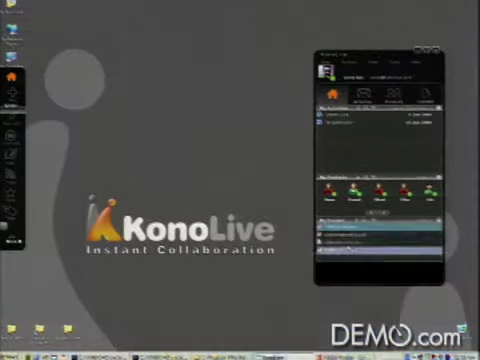
{"action": "double_click", "coordinate": [350, 248]}
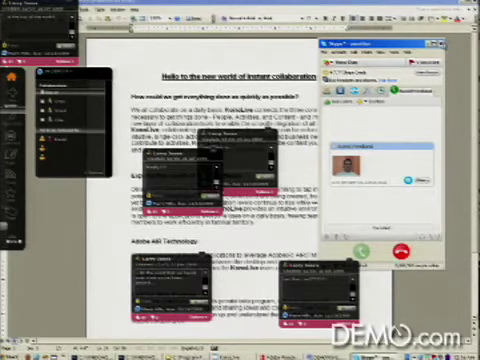
Step: End the Skype video call after reviewing the collected comments
{"action": "left_click", "coordinate": [441, 45]}
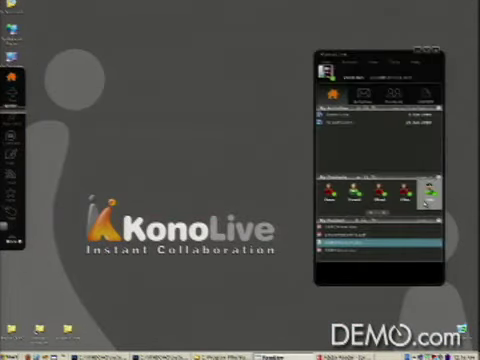
Step: Select the KonoLive banner PDF in the shared documents list
{"action": "left_click", "coordinate": [365, 232]}
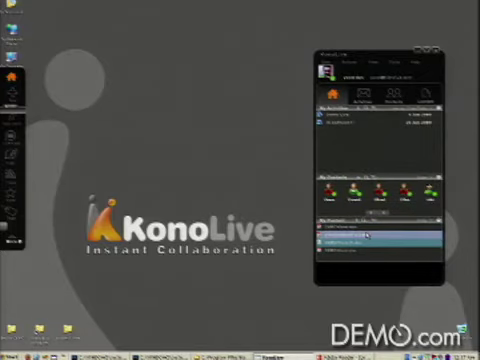